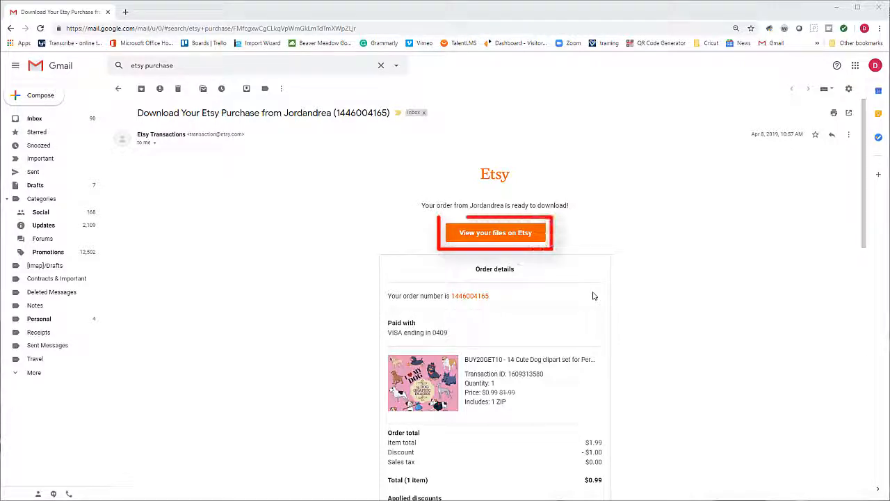
- Open the order's downloadable files on Etsy from the Etsy purchase email in Gmail
click(499, 233)
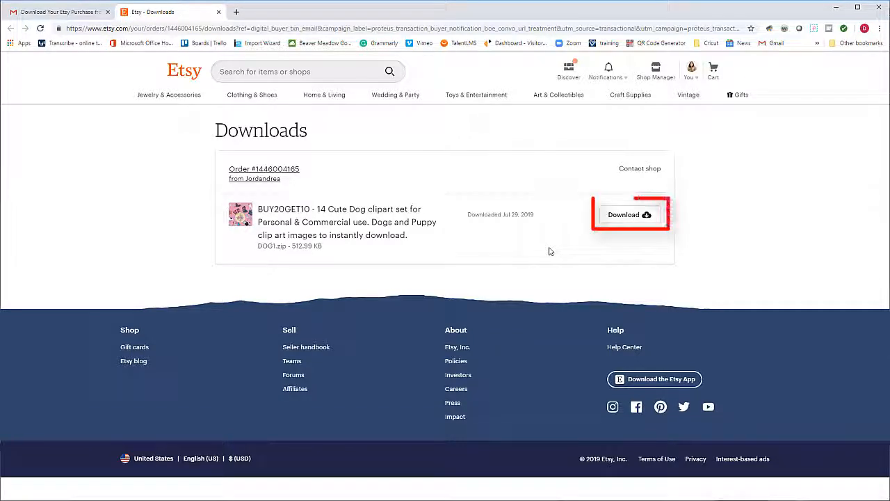
- Download the 14 Cute Dog clipart as DOG1 (1).zip and bring up its download options
click(632, 216)
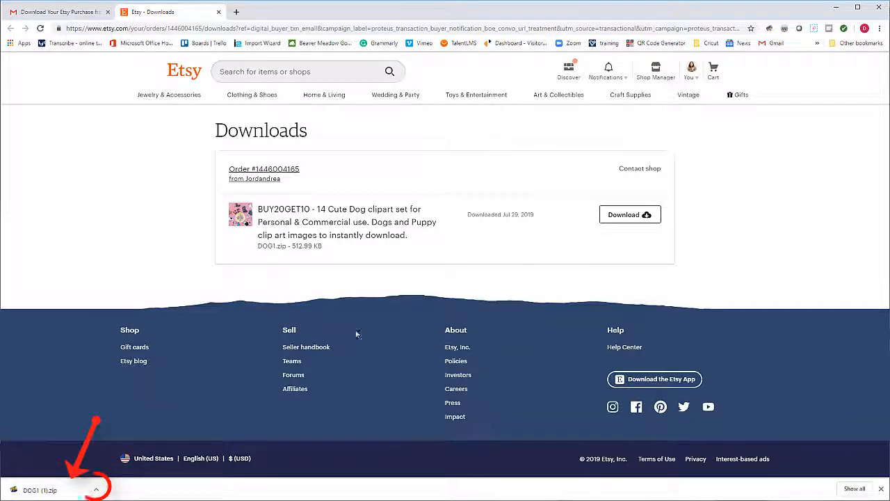
click(97, 490)
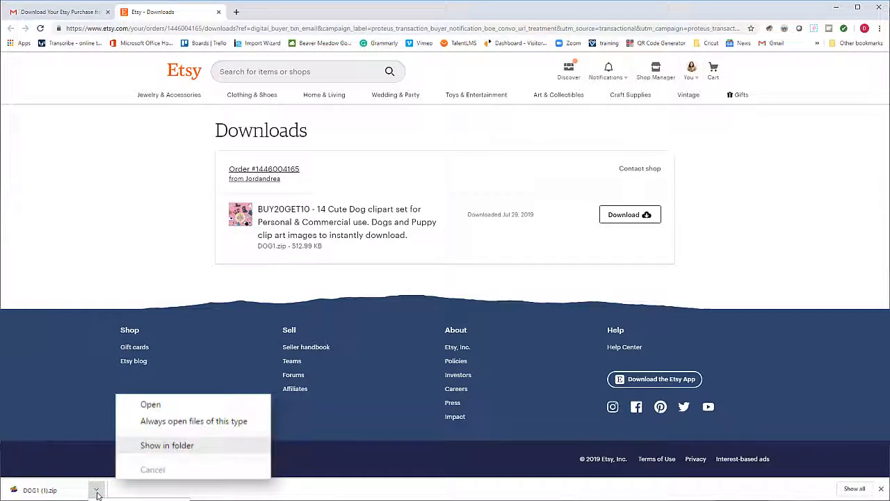
- Reveal DOG1 (1).zip in File Explorer and bring up the archive's context menu
click(167, 445)
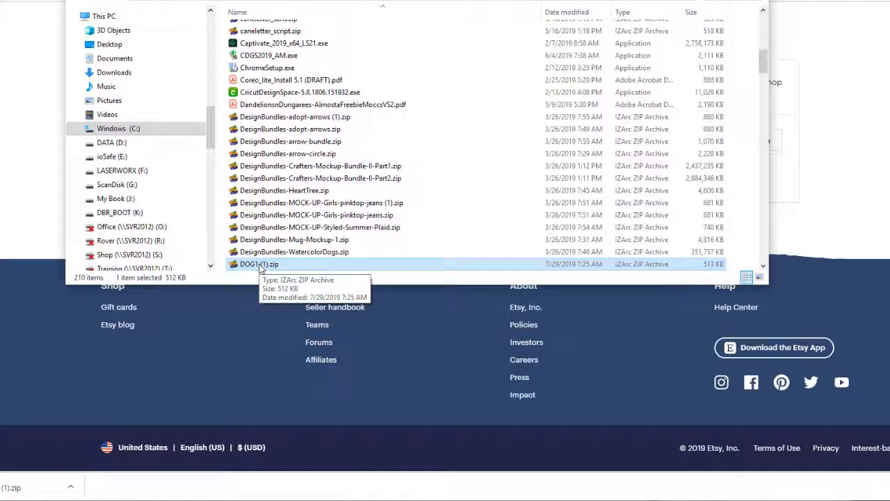
right_click(262, 267)
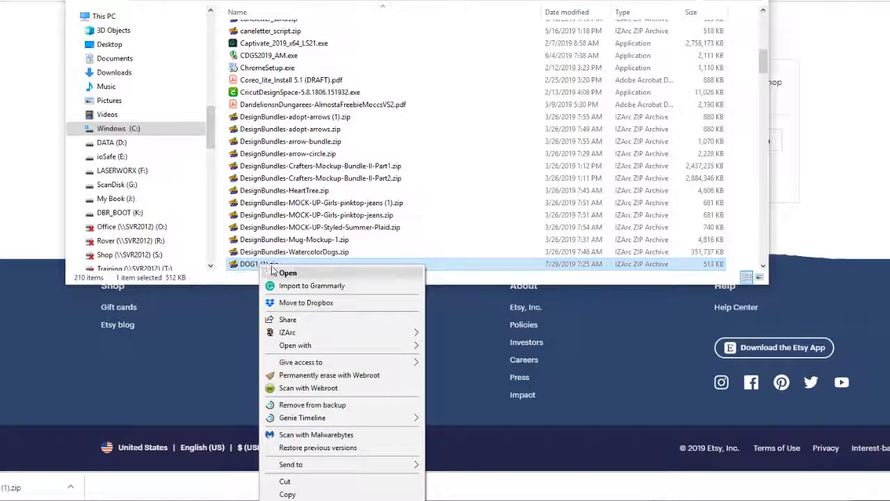
- Extract DOG1 (1).zip here with IZArc to get the DMB-Knock-Dog v3b files
mouse_move(306, 336)
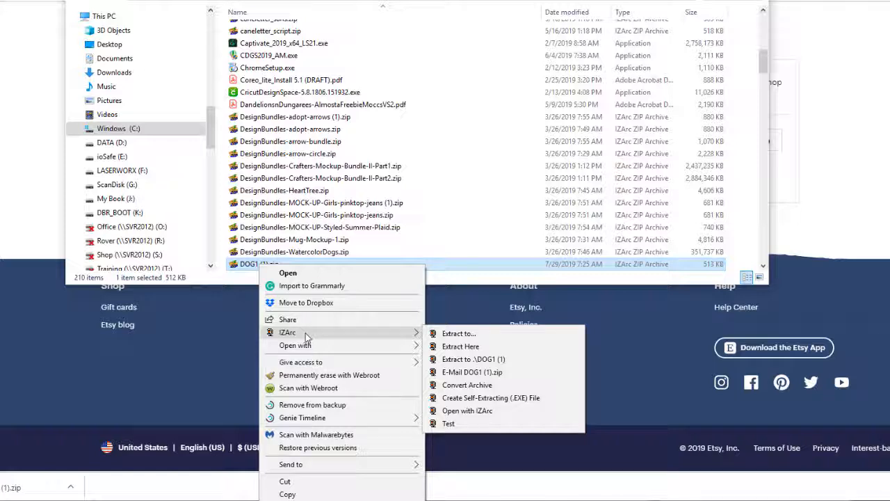
click(485, 347)
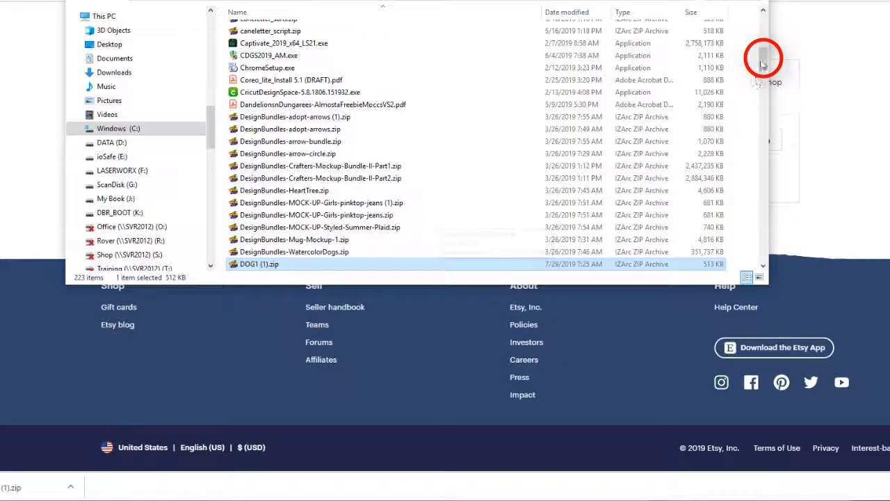
drag(763, 65, 763, 82)
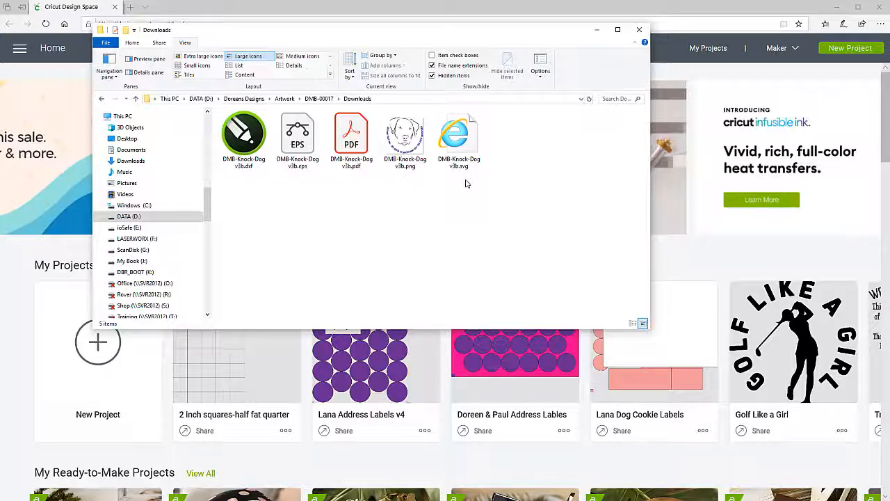
- Start a new blank Cricut project and browse the computer for an image to upload
click(274, 473)
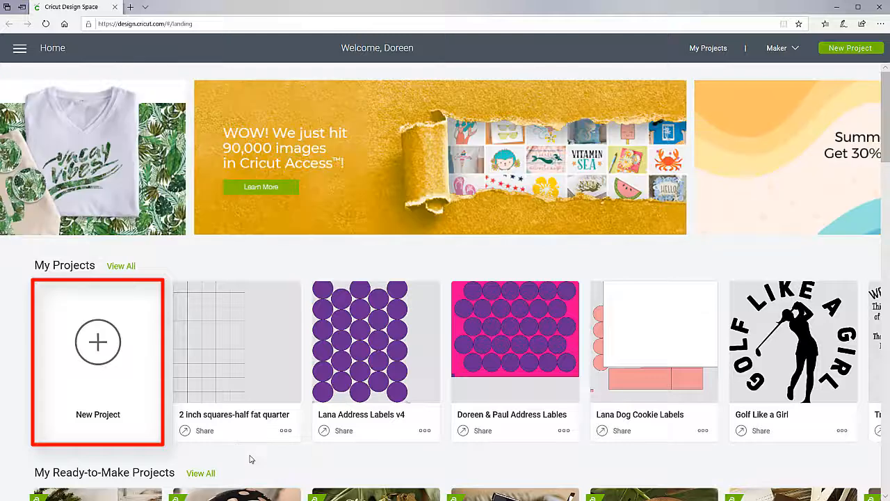
click(100, 337)
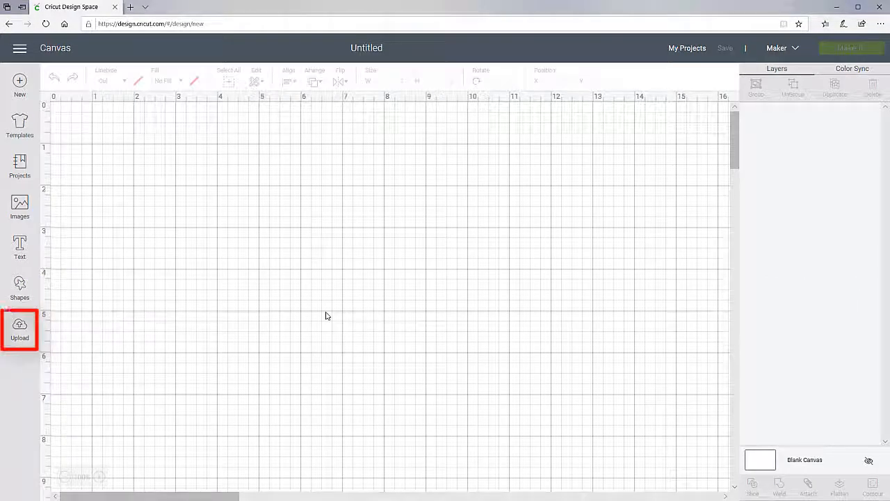
click(21, 332)
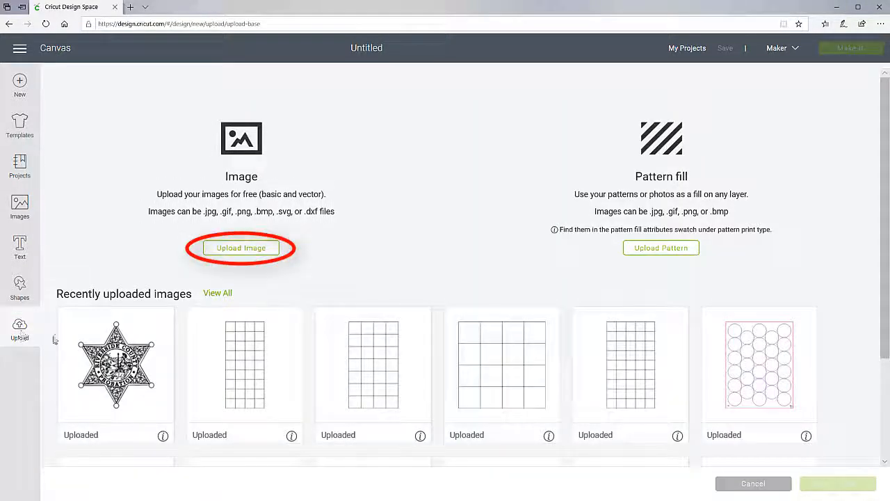
click(269, 249)
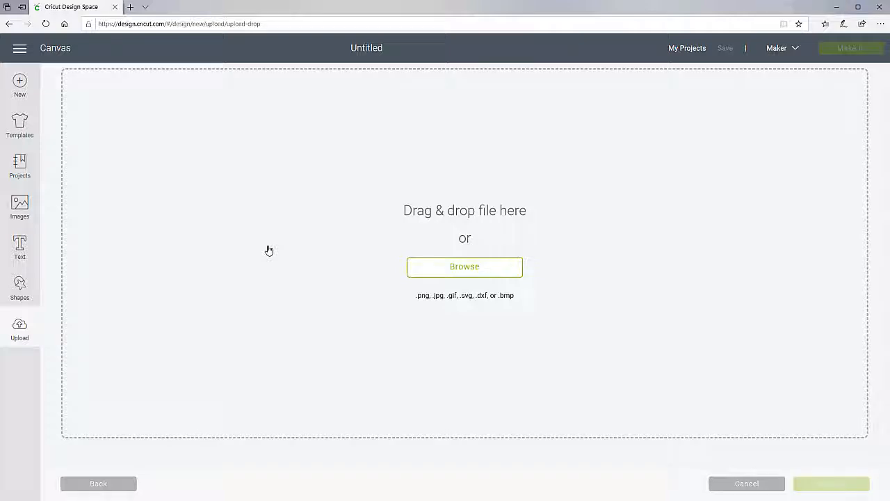
click(465, 267)
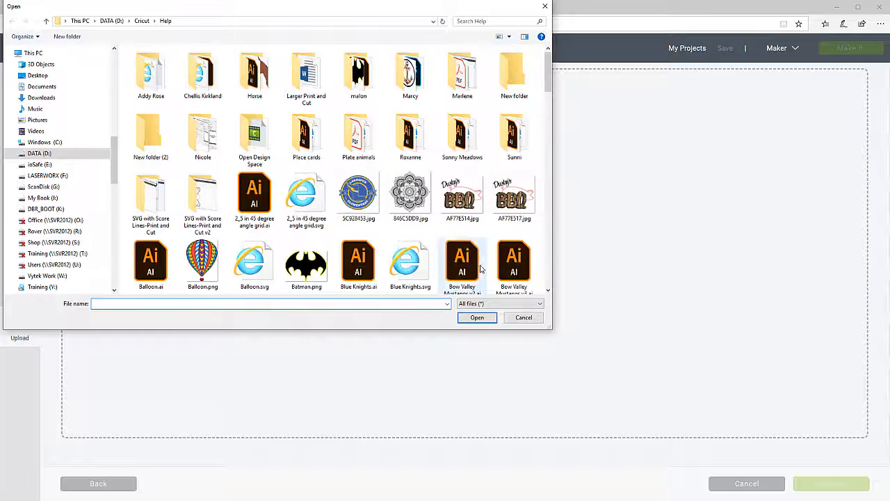
- Navigate to DATA (D:) > designs folder > Artwork > DMB-00017 > Downloads
click(113, 21)
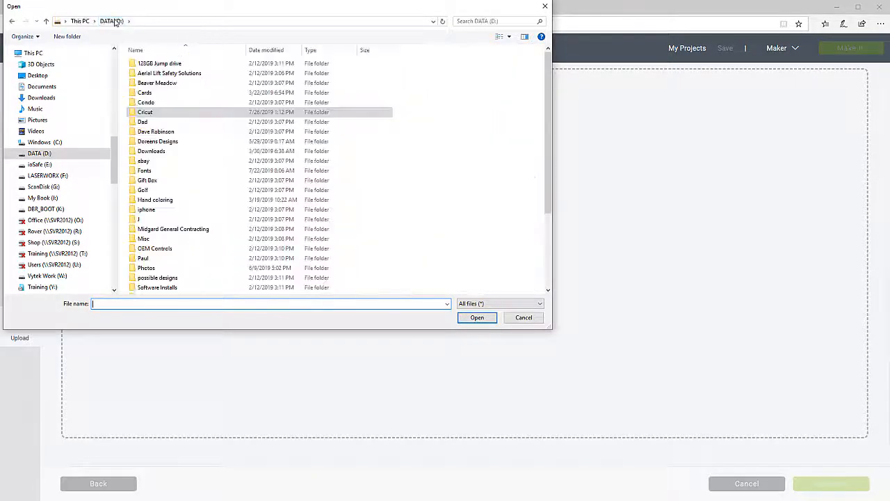
double_click(174, 143)
double_click(164, 64)
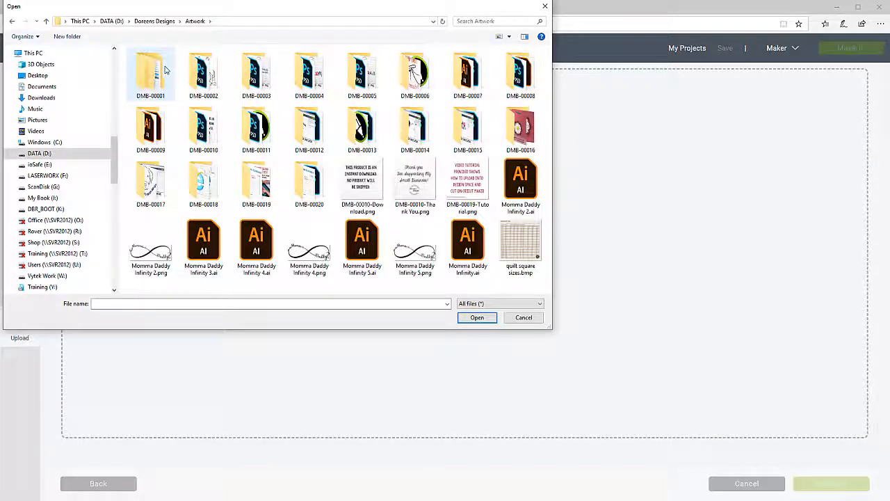
double_click(162, 178)
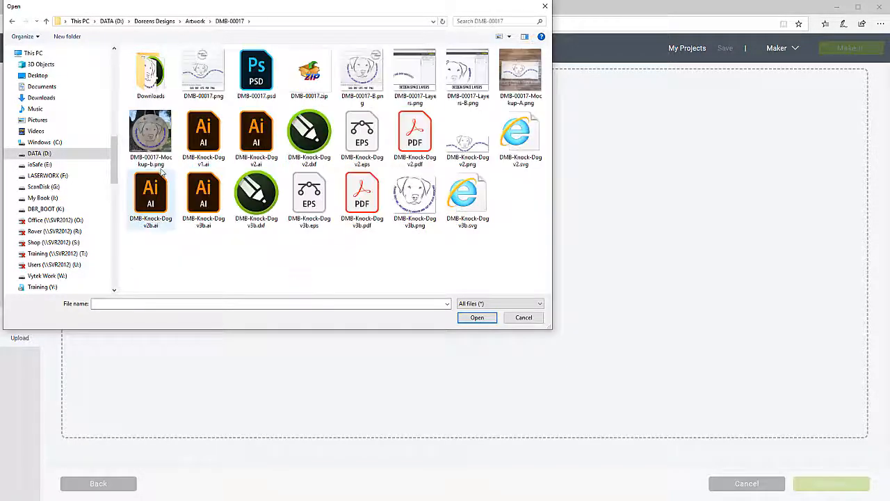
double_click(150, 70)
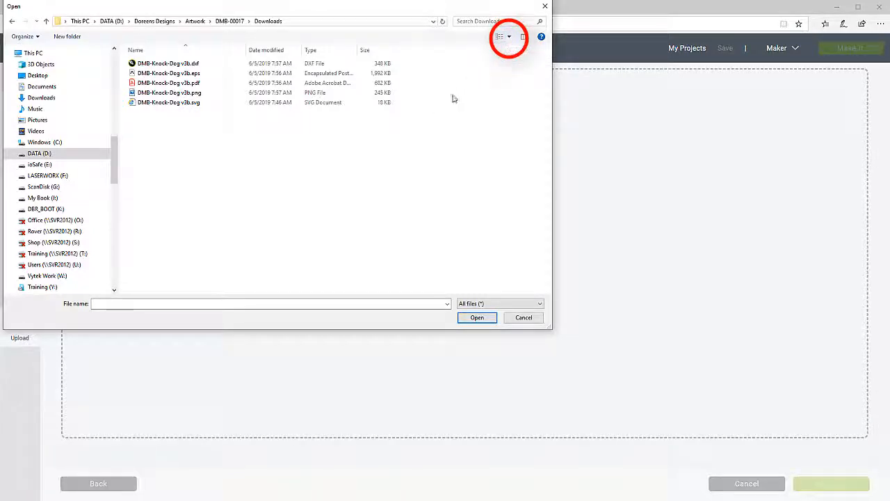
- Switch to Large icons and open DMB-Knock-Dog v3b.svg for upload
click(509, 36)
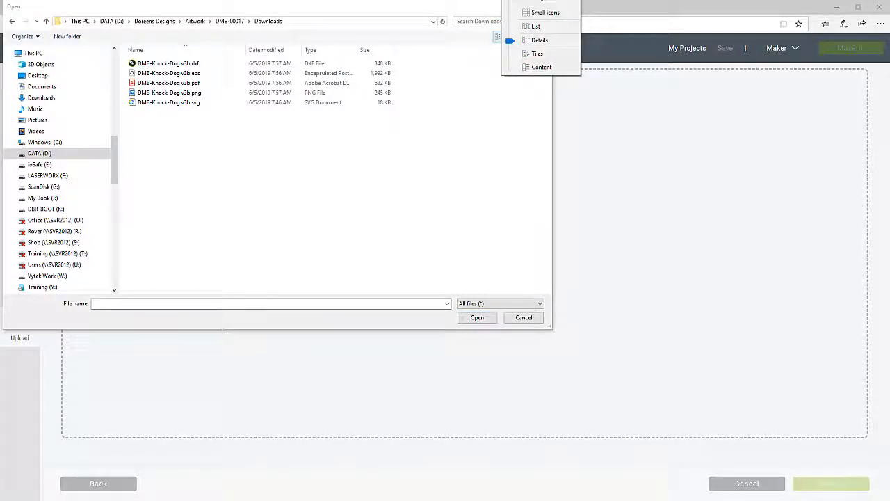
click(545, 0)
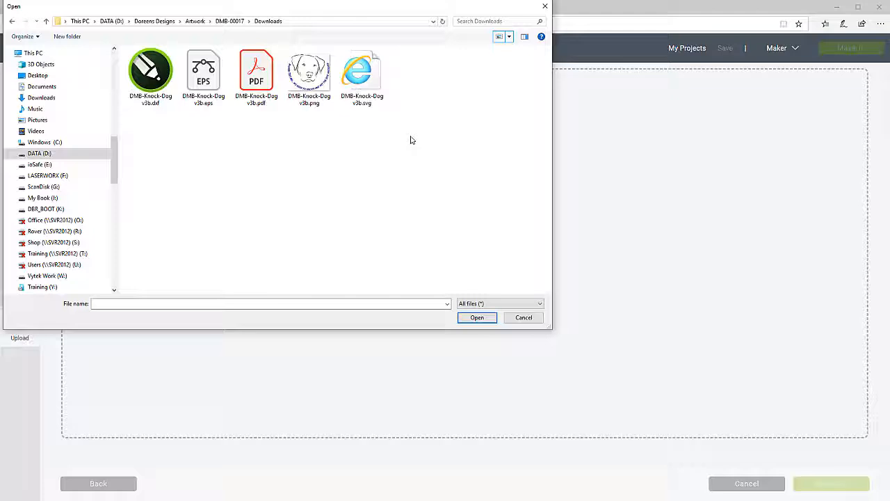
click(372, 74)
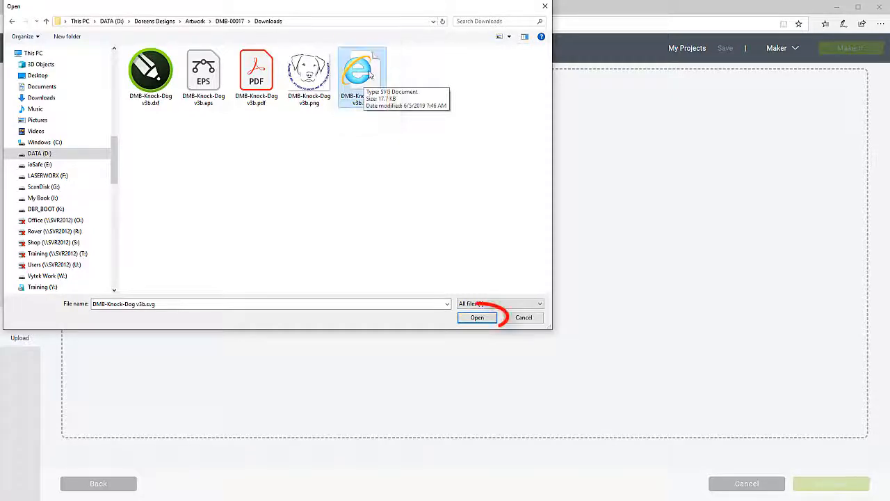
click(480, 321)
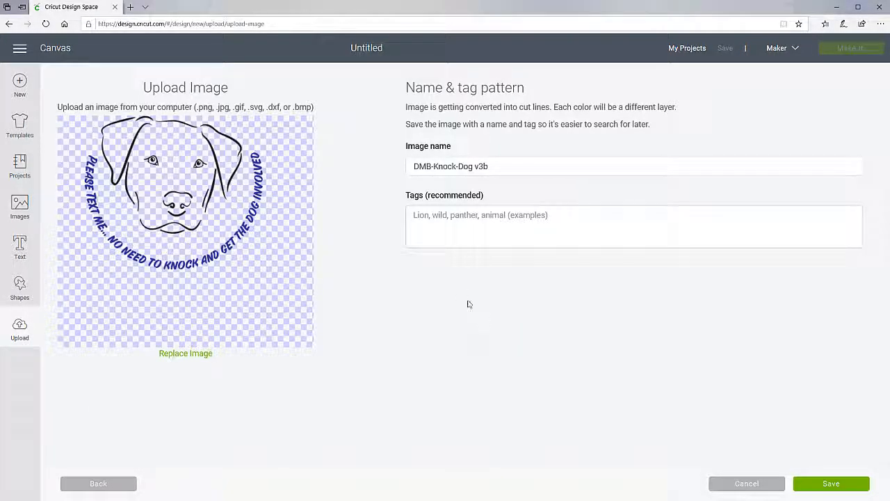
- Tag the uploaded DMB-Knock-Dog v3b image with 'Dog Sign' and save it
click(427, 219)
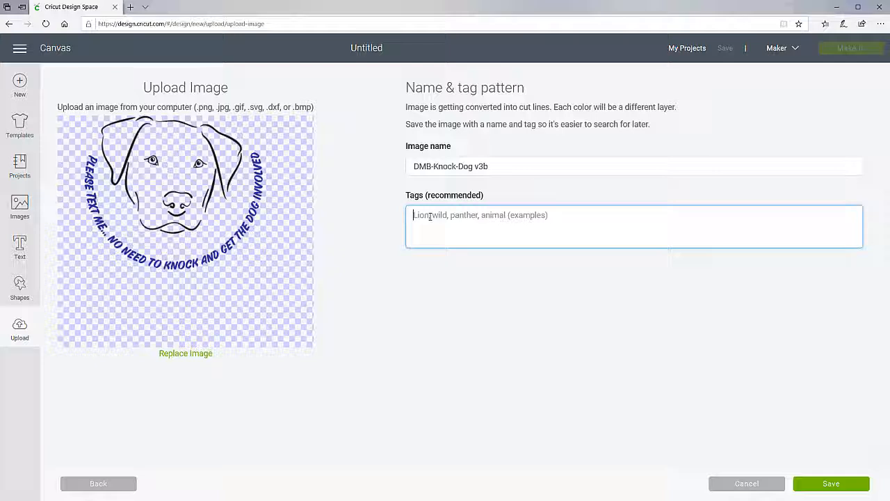
text(Dog S)
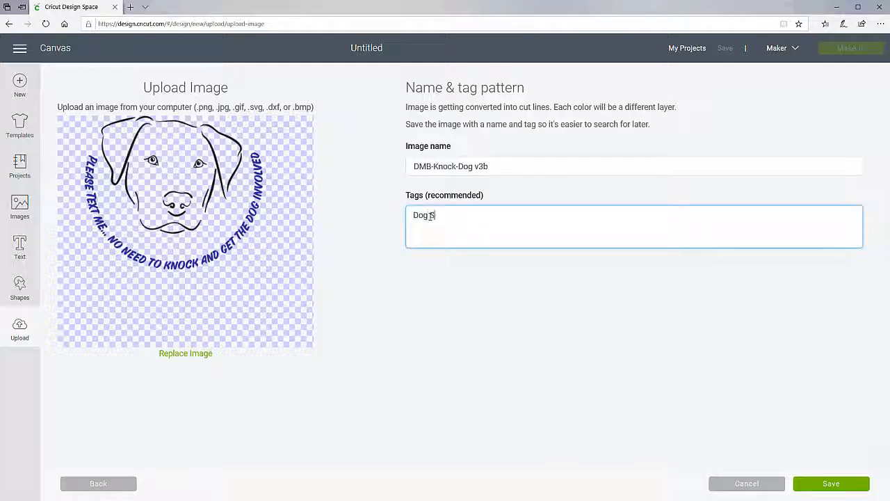
text(ign)
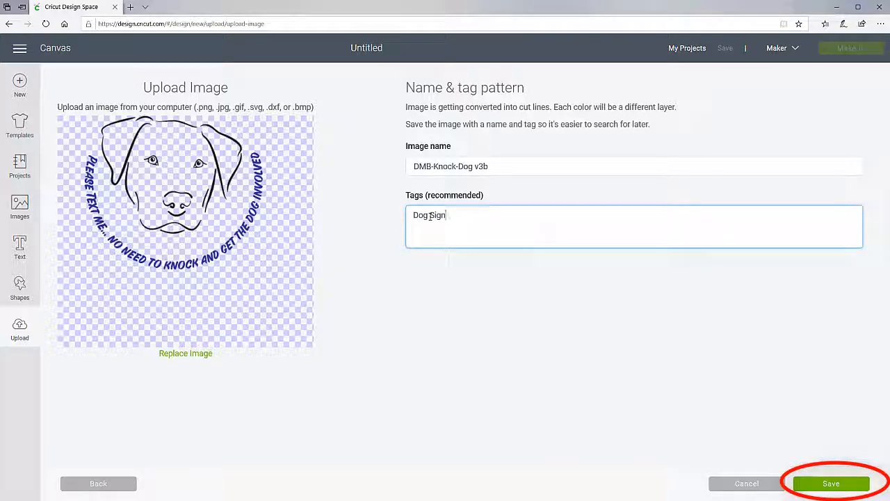
click(832, 483)
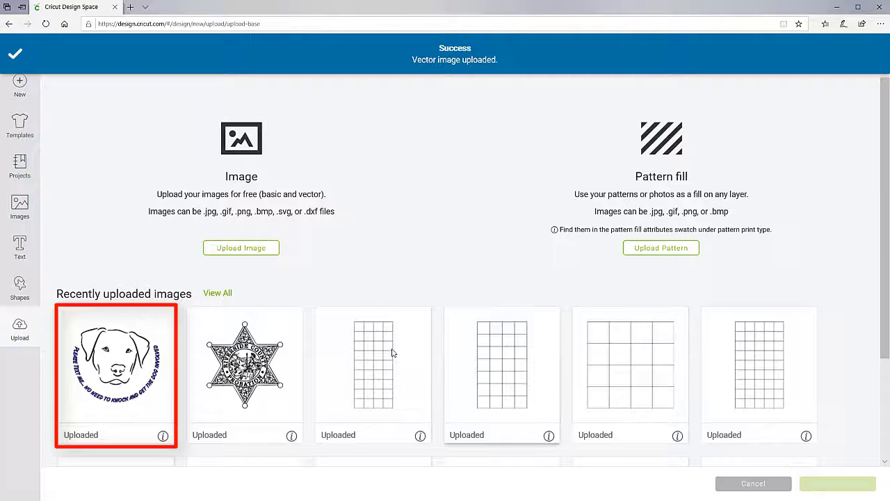
- Insert the DMB-Knock-Dog v3b image from Recently uploaded images onto the canvas
click(115, 355)
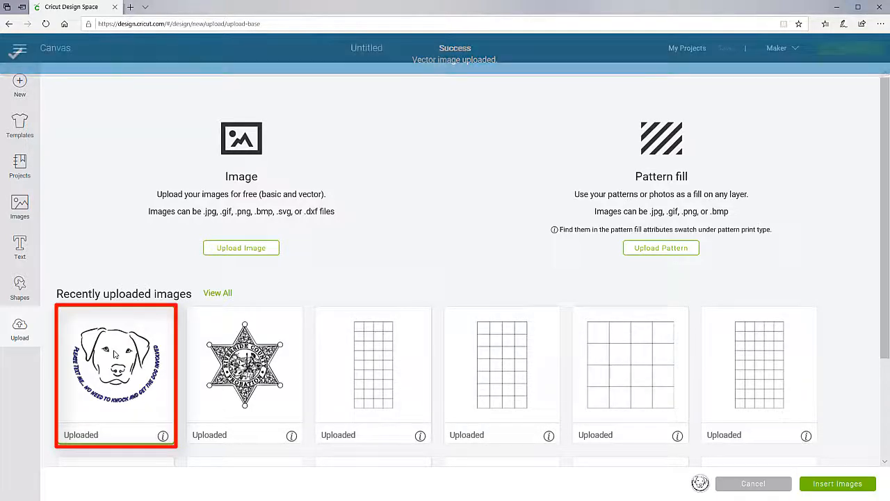
click(838, 491)
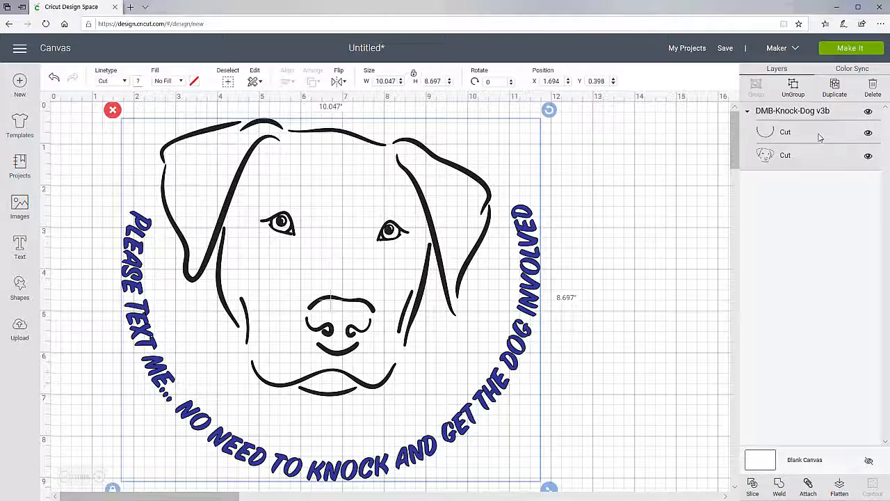
- Ungroup the dog design, then check the curved text and dog face as separate layers
click(793, 89)
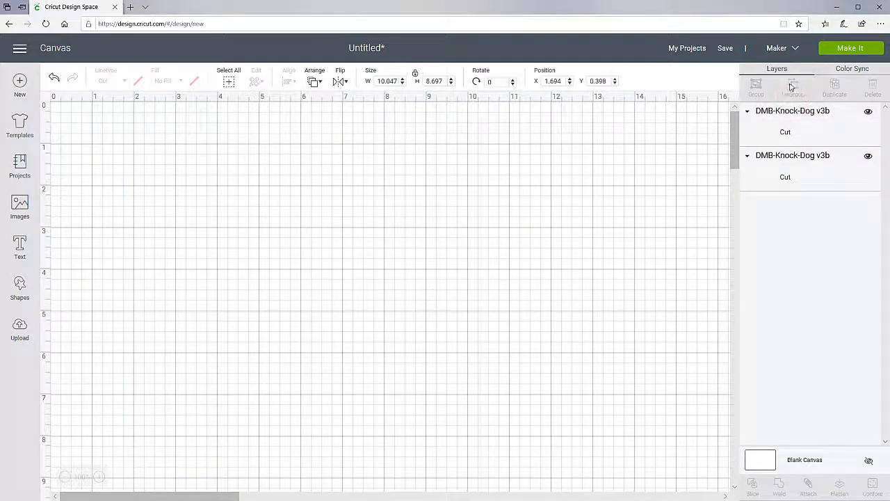
click(651, 265)
click(473, 238)
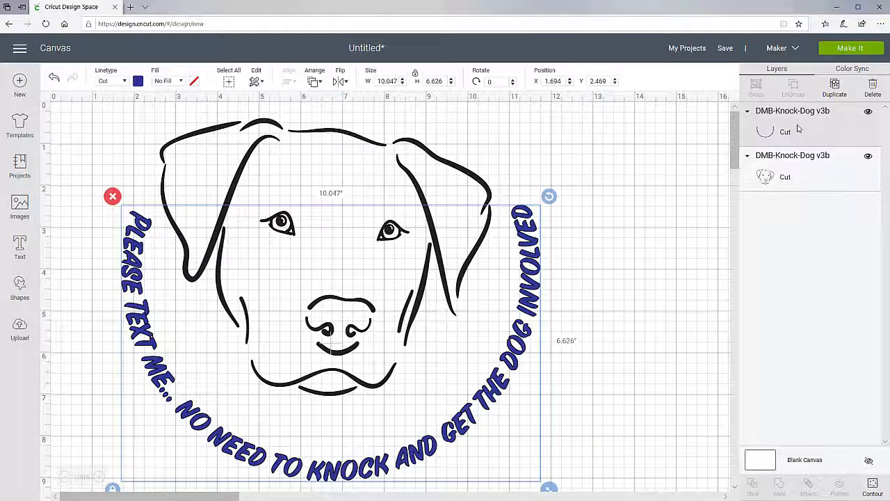
click(673, 228)
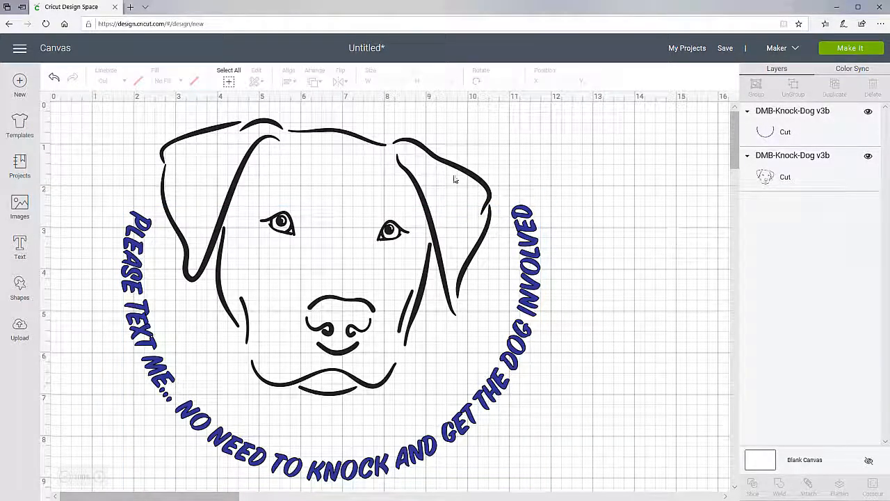
click(417, 145)
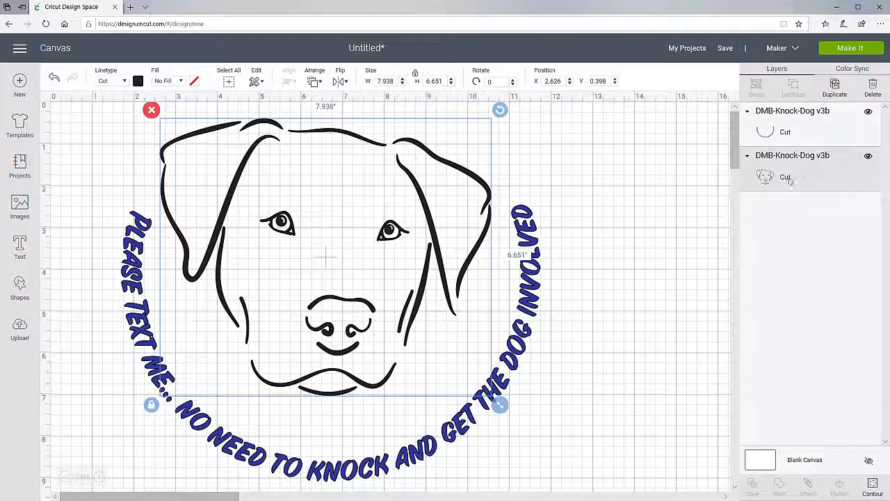
click(618, 271)
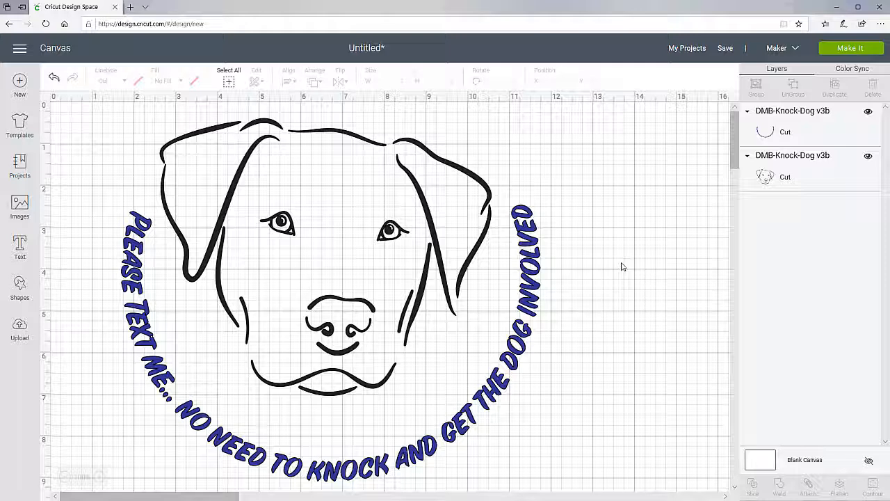
key(ctrl+z)
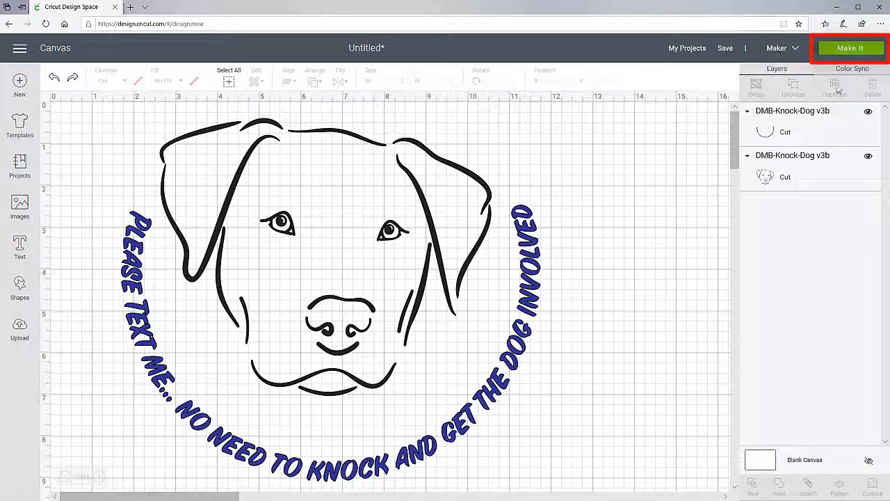
click(860, 51)
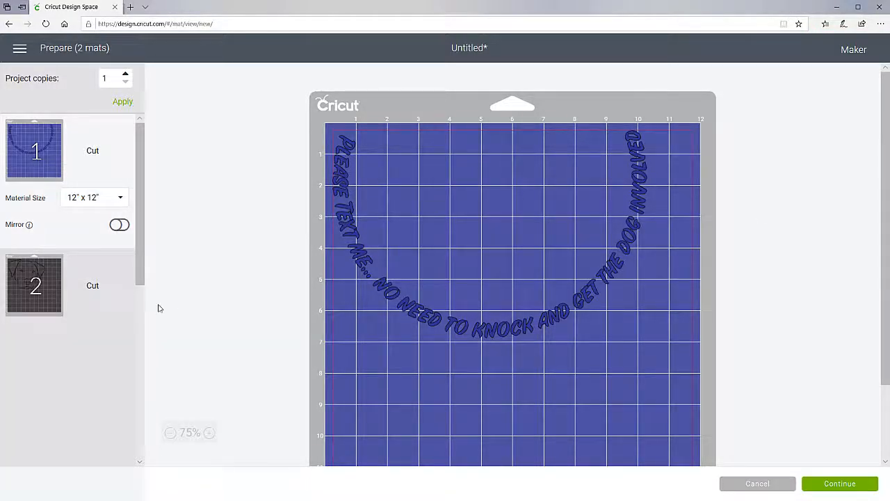
click(46, 296)
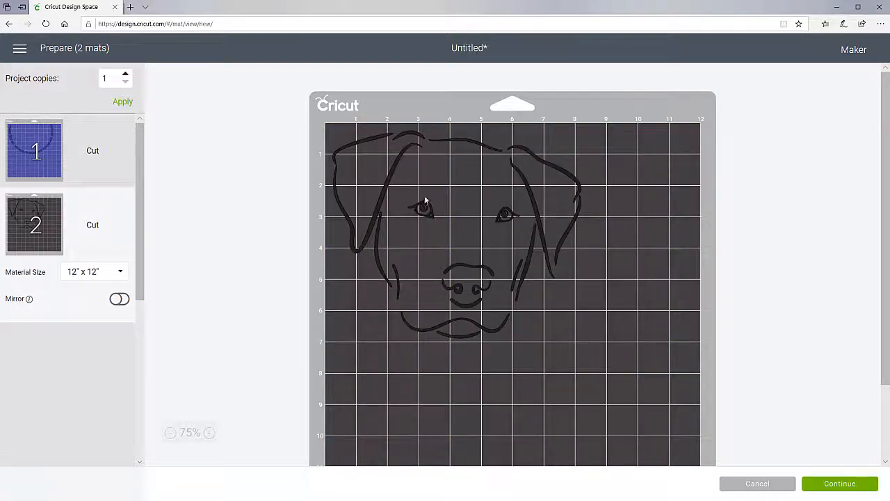
click(757, 484)
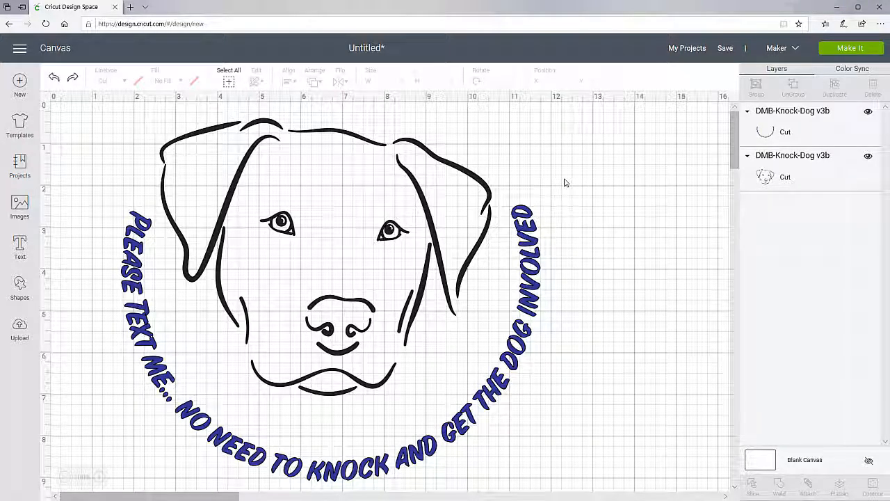
- Change the arched message text's colour from blue to black
click(532, 306)
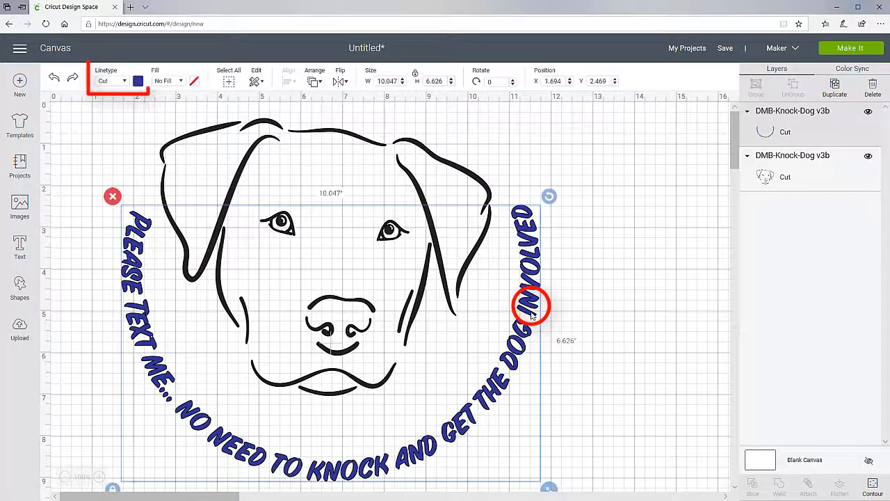
click(138, 81)
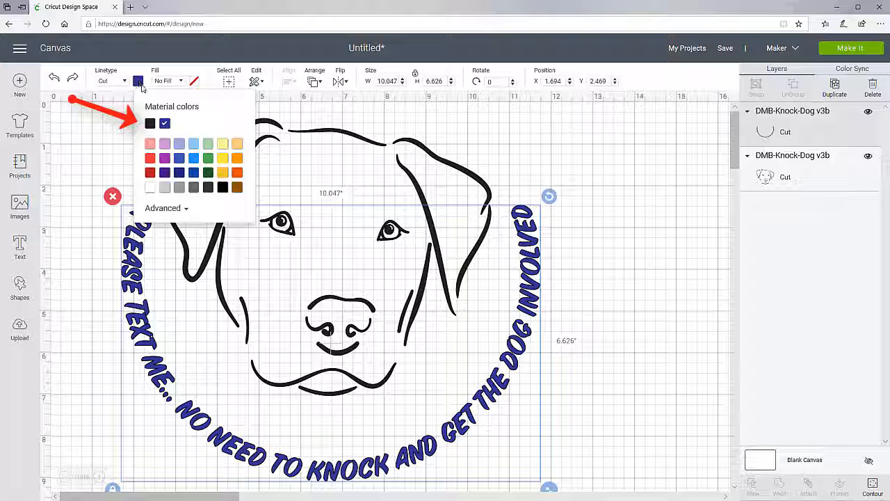
click(150, 124)
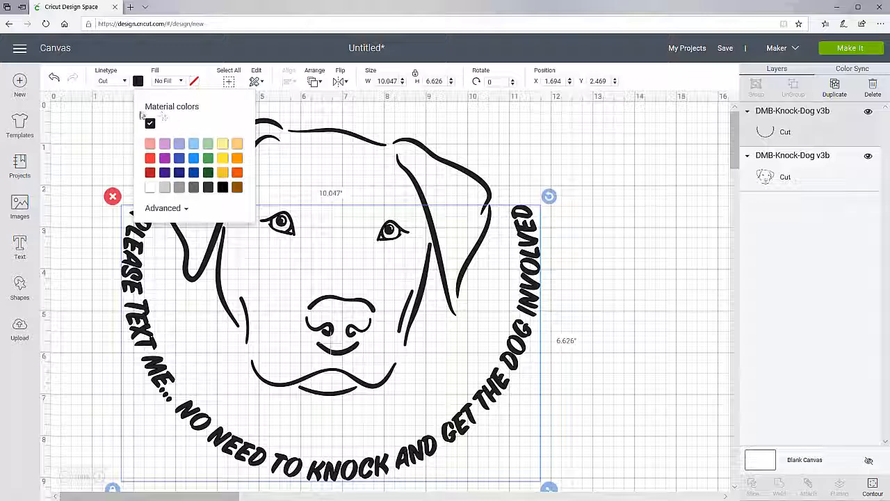
click(659, 278)
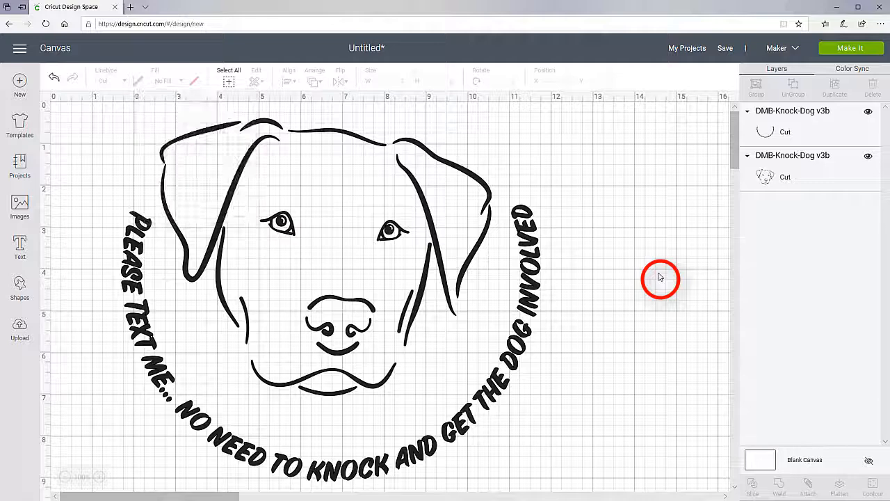
- Attach the dog face and arched message together, then send the design to one cutting mat with Make It
click(86, 115)
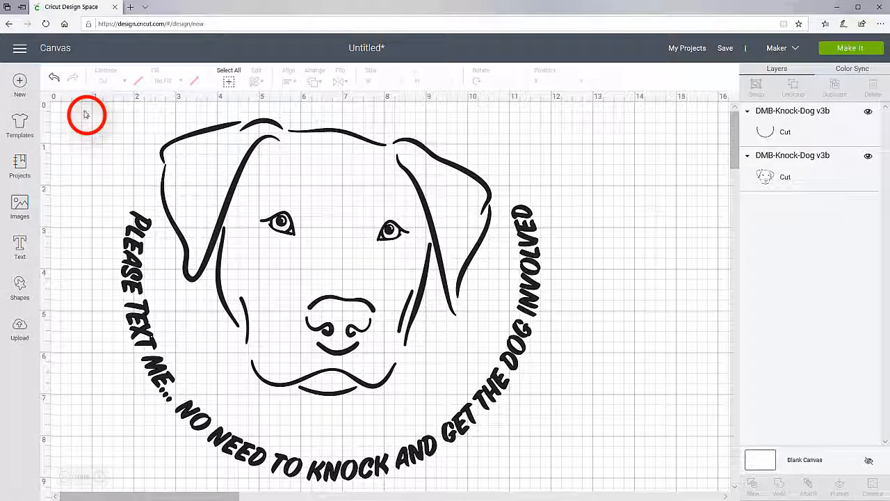
mouse_move(84, 110)
mouse_down()
mouse_move(218, 144)
mouse_move(528, 290)
mouse_move(596, 488)
mouse_up()
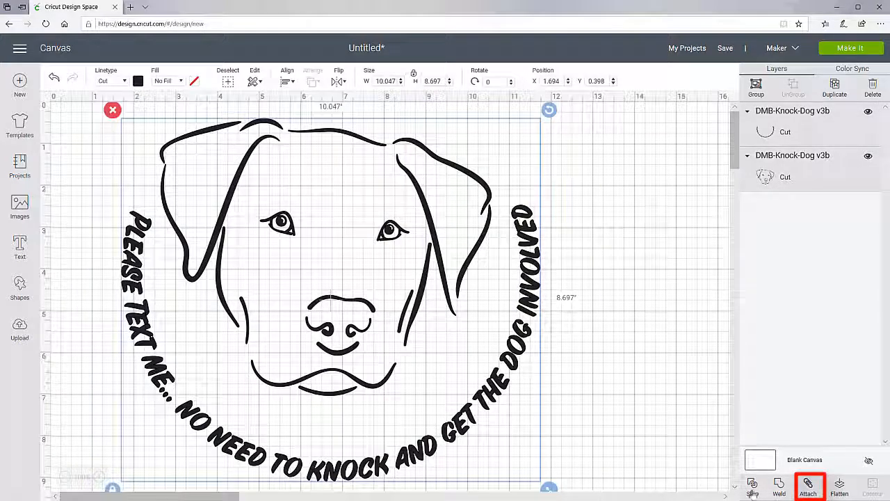
click(809, 485)
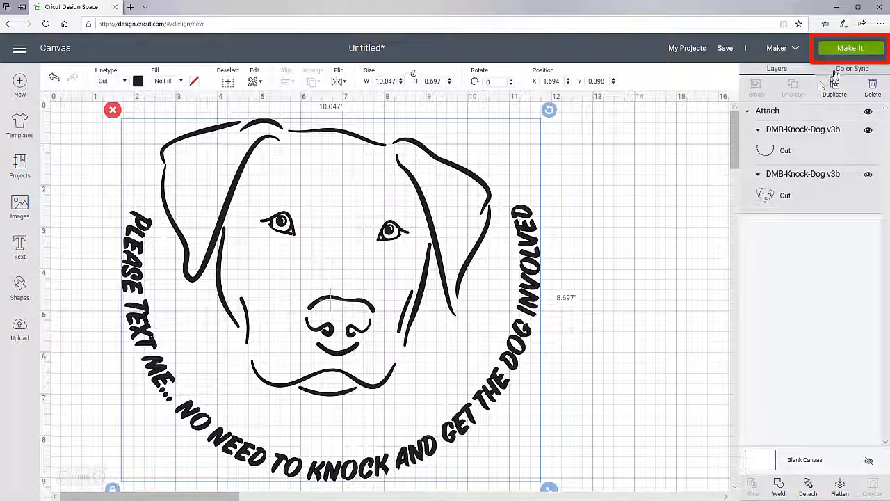
click(850, 49)
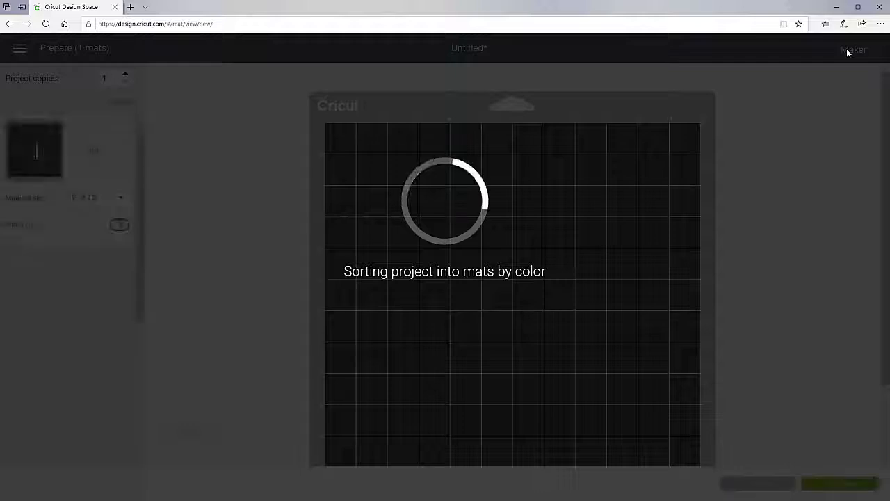